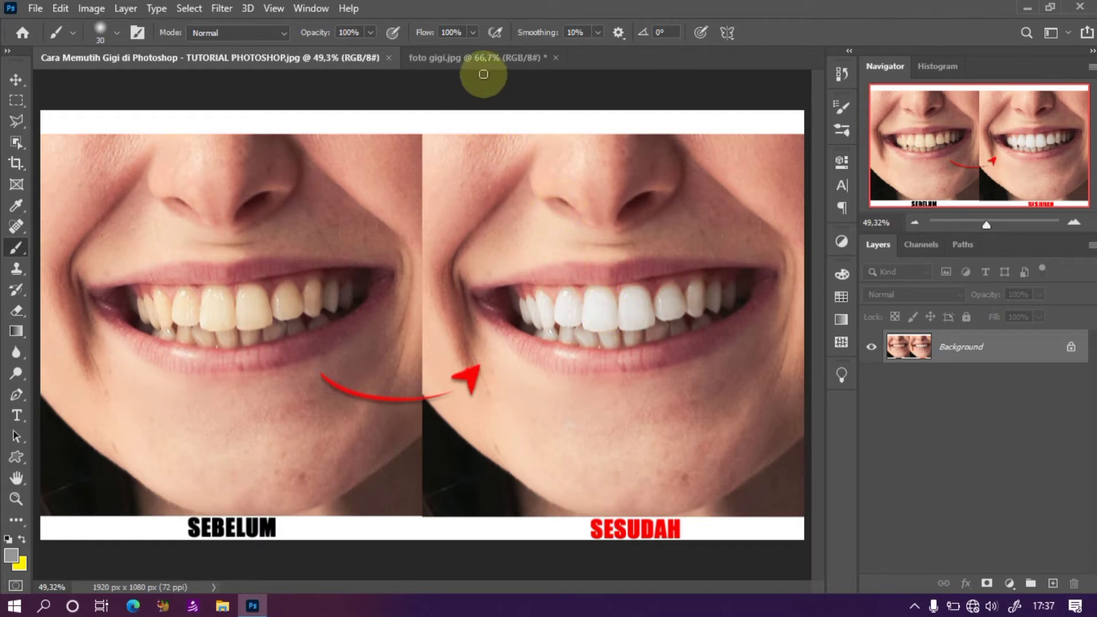
# - Switch to the foto gigi.jpg document showing the yellow-toothed smile
pyautogui.click(477, 57)
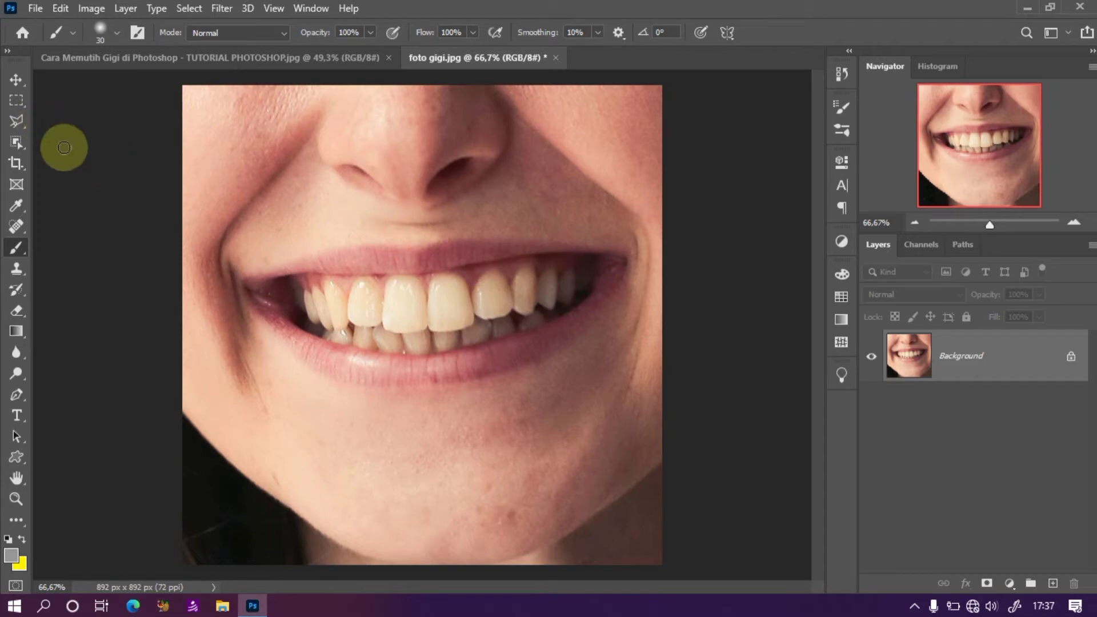
pyautogui.press('v')
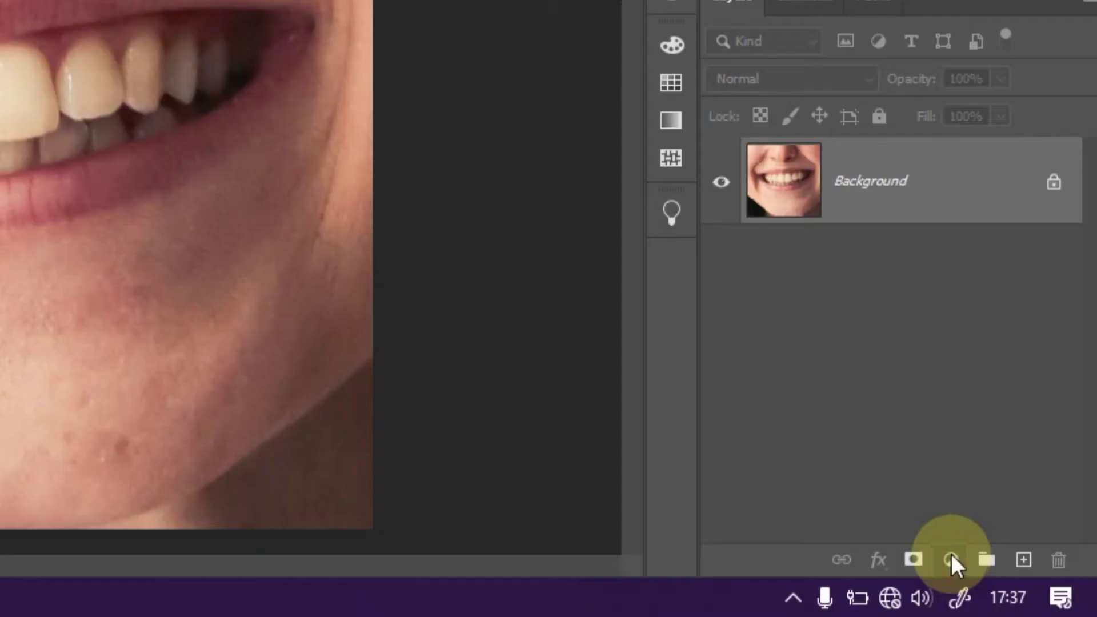
# - Add a Hue/Saturation adjustment layer targeting Yellows, sampled by dragging on a yellow tooth
pyautogui.click(1008, 582)
pyautogui.click(964, 292)
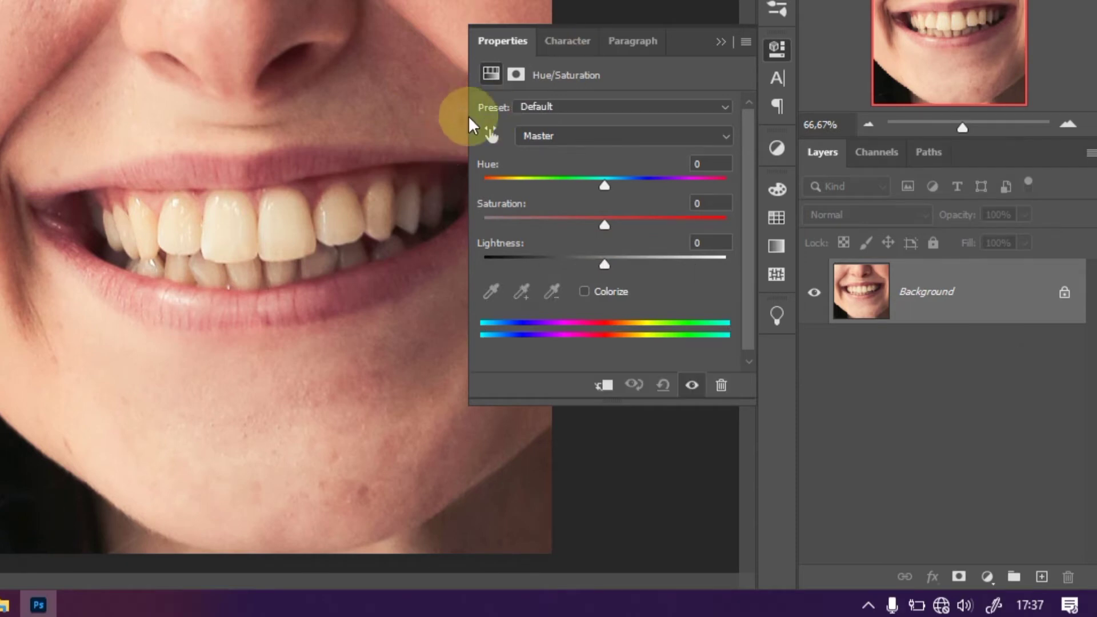
pyautogui.click(493, 134)
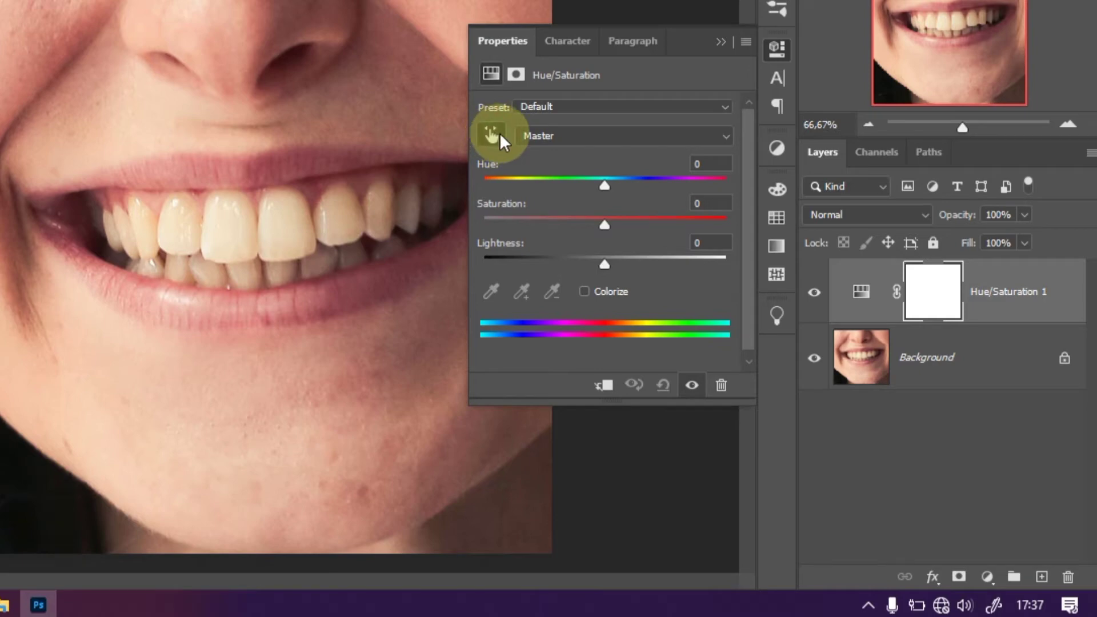
pyautogui.click(284, 233)
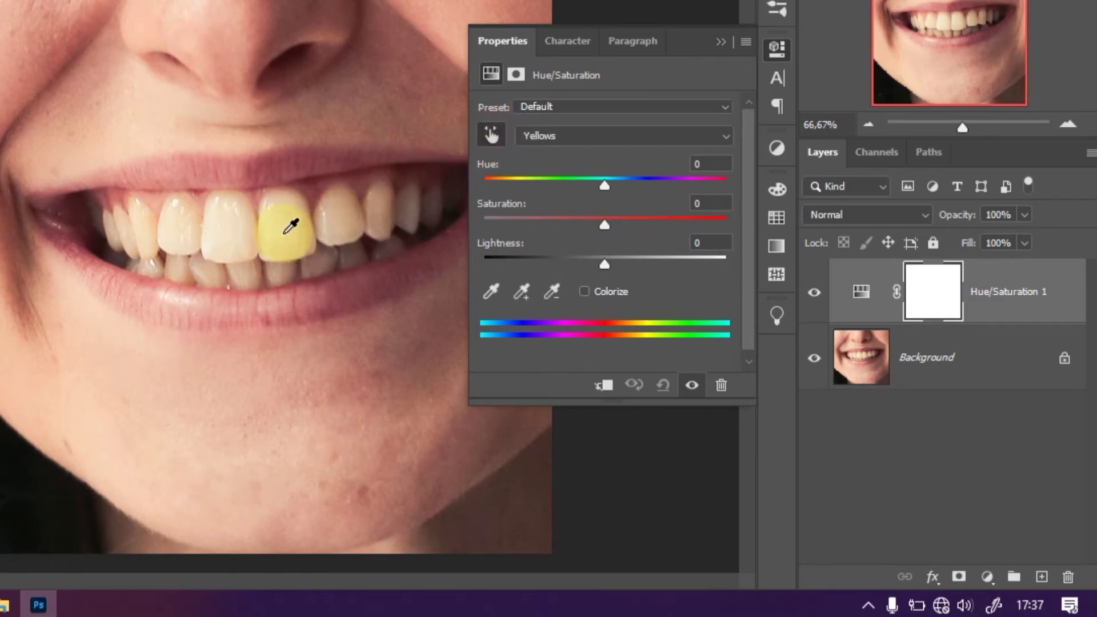
pyautogui.moveTo(283, 233); pyautogui.dragTo(290, 233)
pyautogui.click(490, 137)
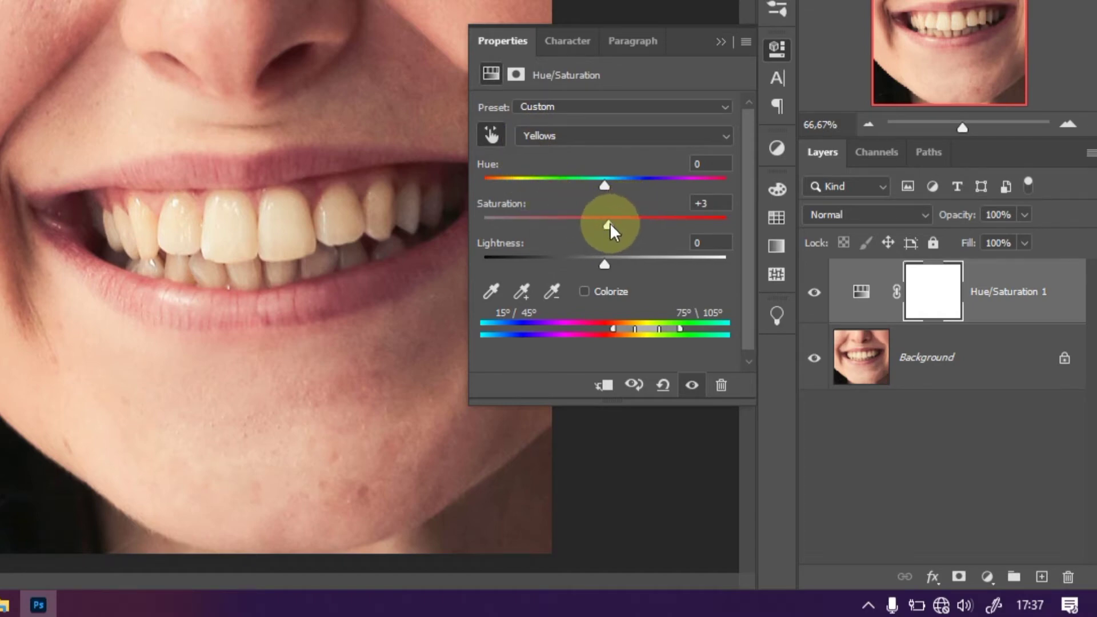
# - Set the Yellows Saturation to -100 and Lightness to +73
pyautogui.moveTo(617, 225); pyautogui.dragTo(388, 230)
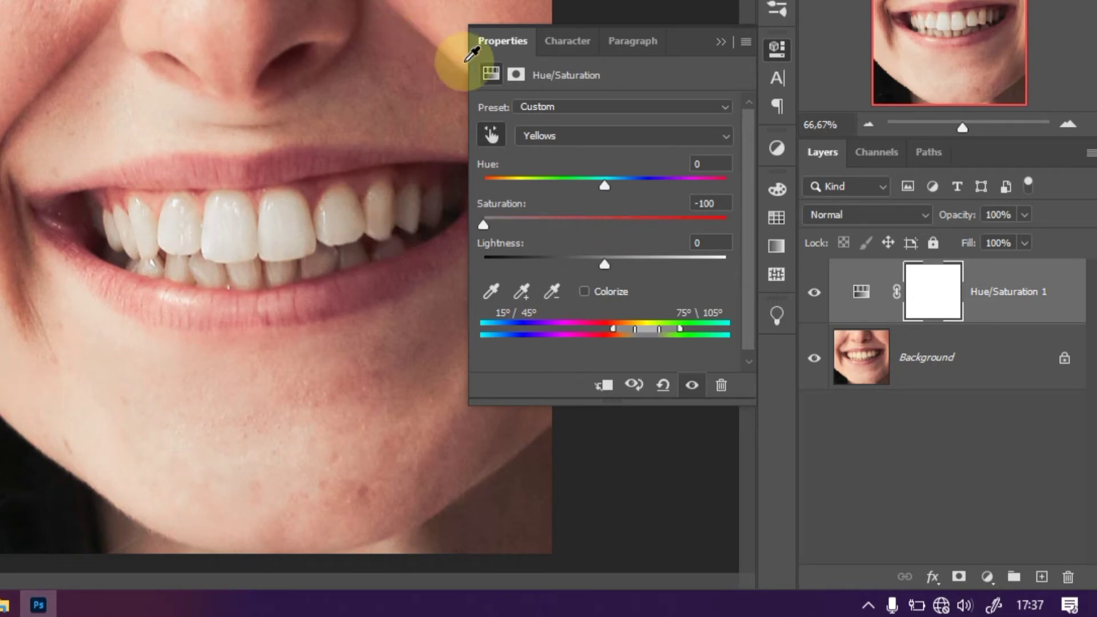
pyautogui.moveTo(606, 262); pyautogui.dragTo(602, 264)
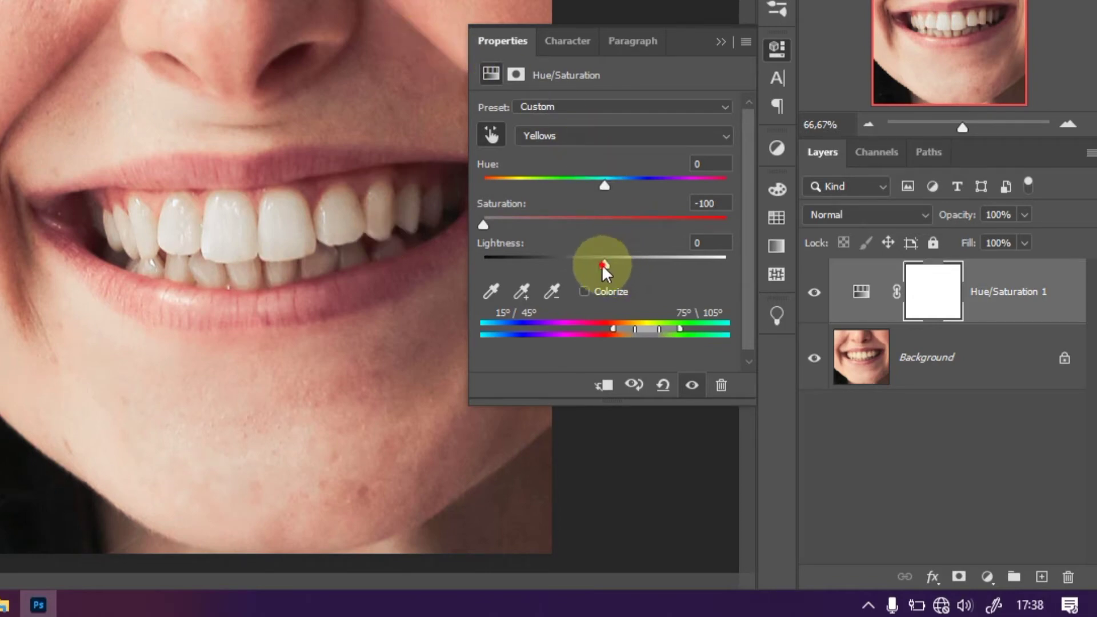
pyautogui.moveTo(701, 254); pyautogui.dragTo(700, 256)
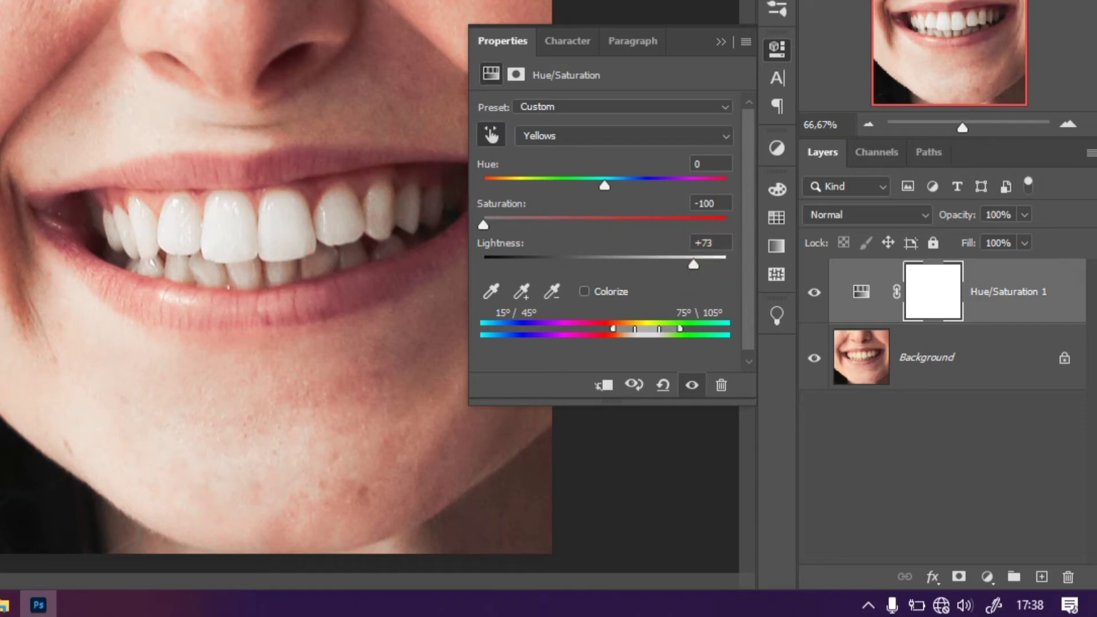
pyautogui.click(491, 135)
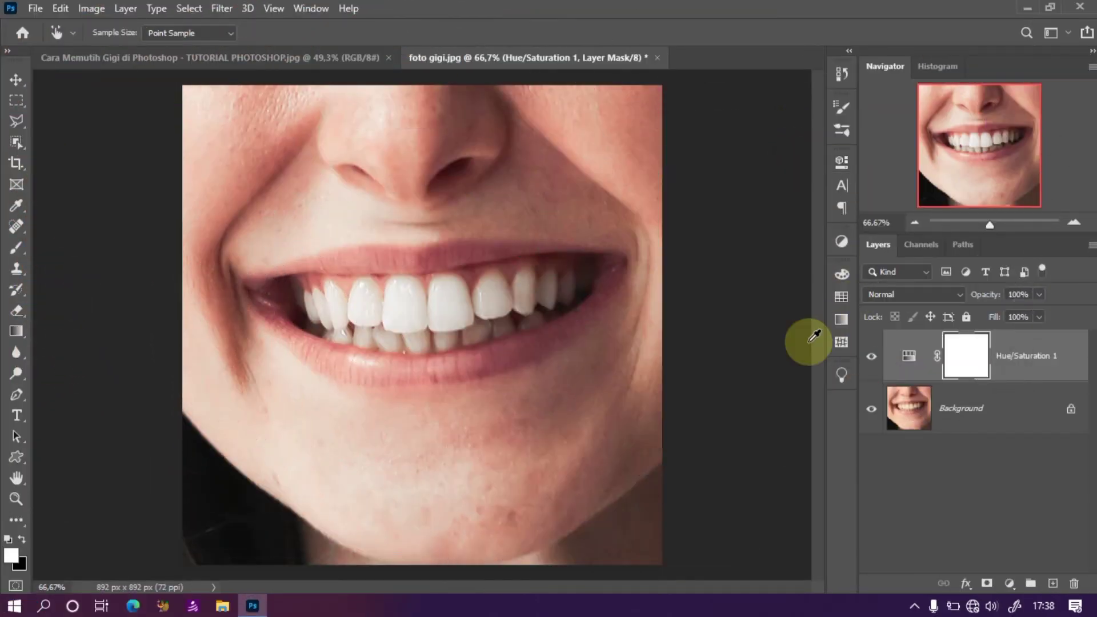
# - Invert the Hue/Saturation 1 mask to black and pick a 30 px Soft Round brush
pyautogui.hotkey('ctrl', 'i')
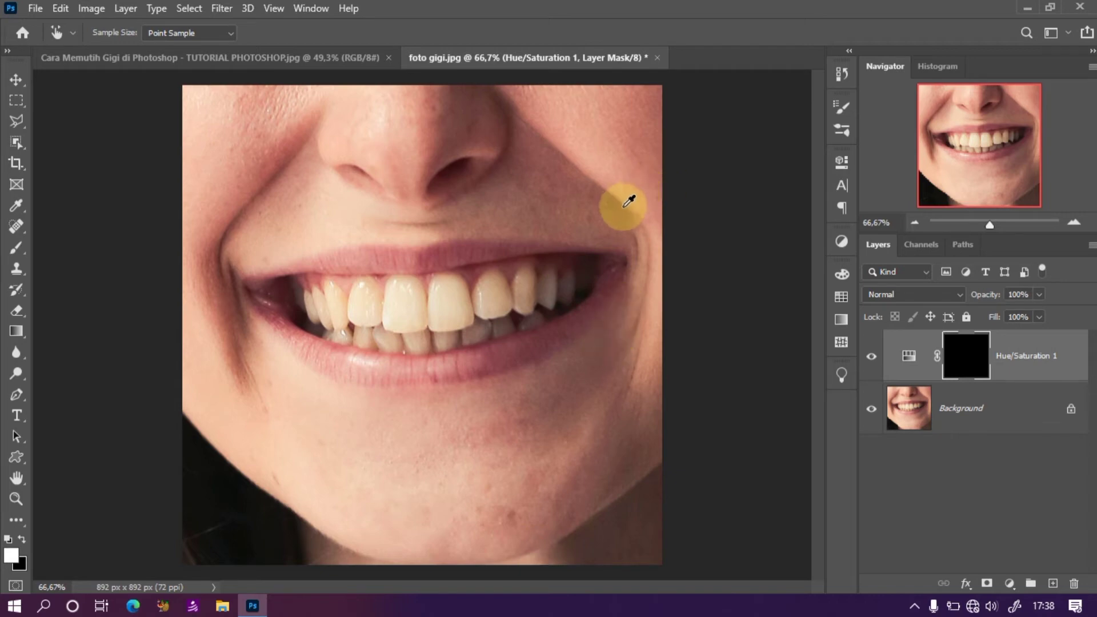
pyautogui.press('b')
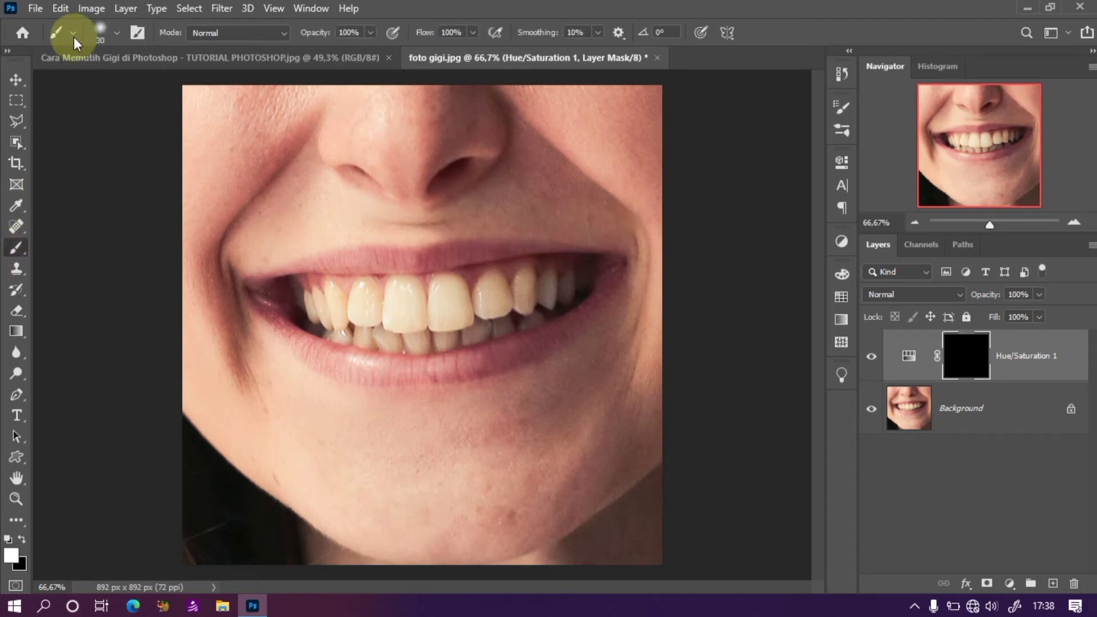
pyautogui.click(117, 32)
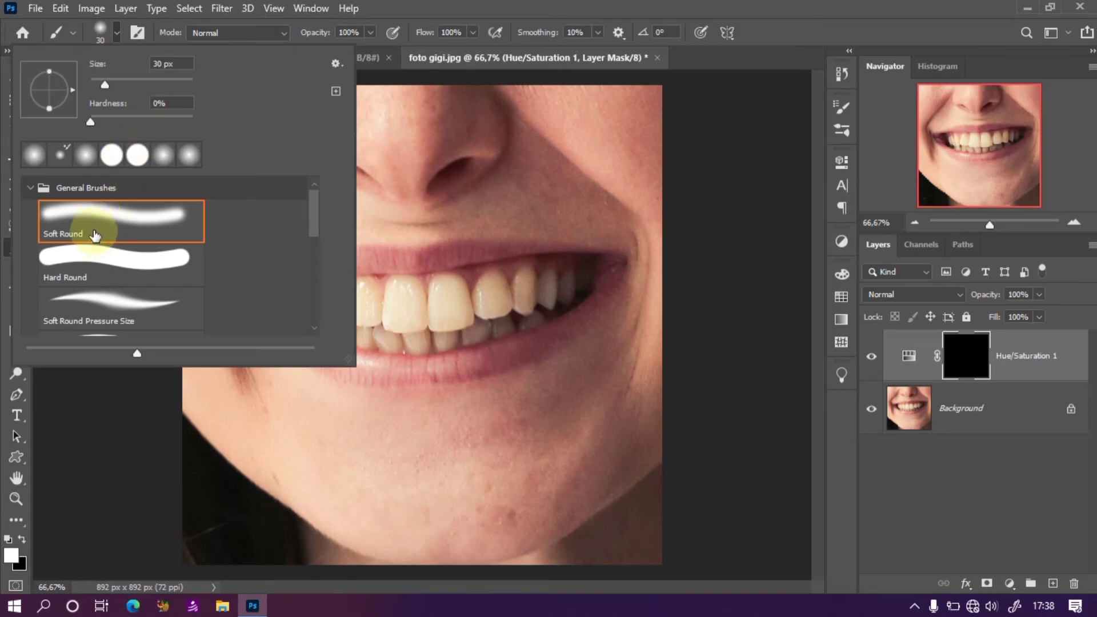
# - Paint white into the mask over the upper front teeth, enlarging the brush as needed
pyautogui.click(686, 100)
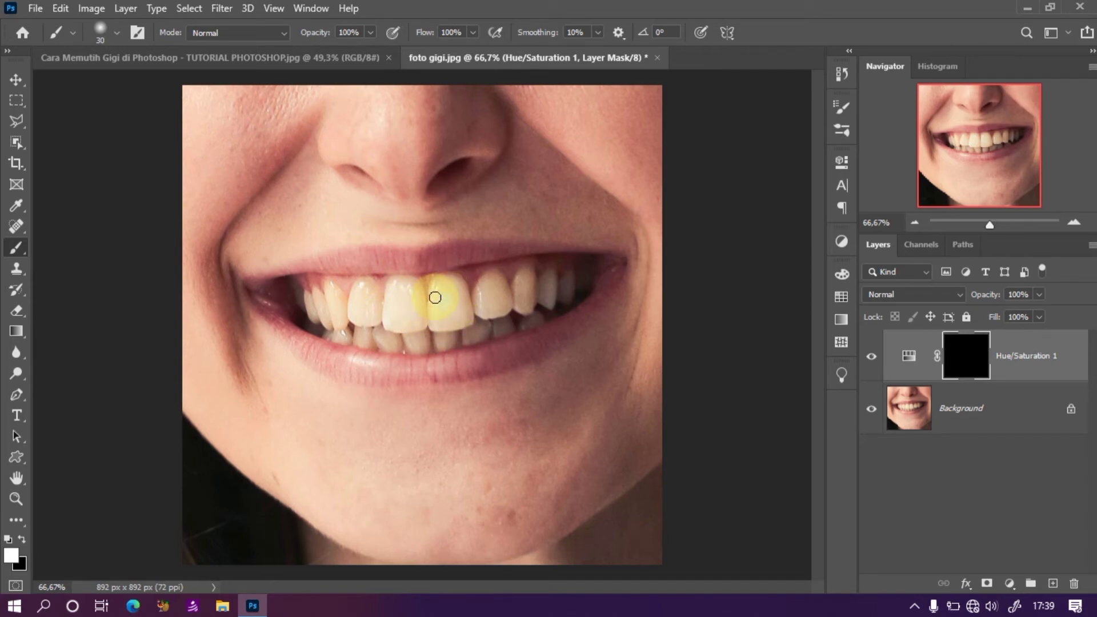
pyautogui.moveTo(435, 297); pyautogui.dragTo(453, 318)
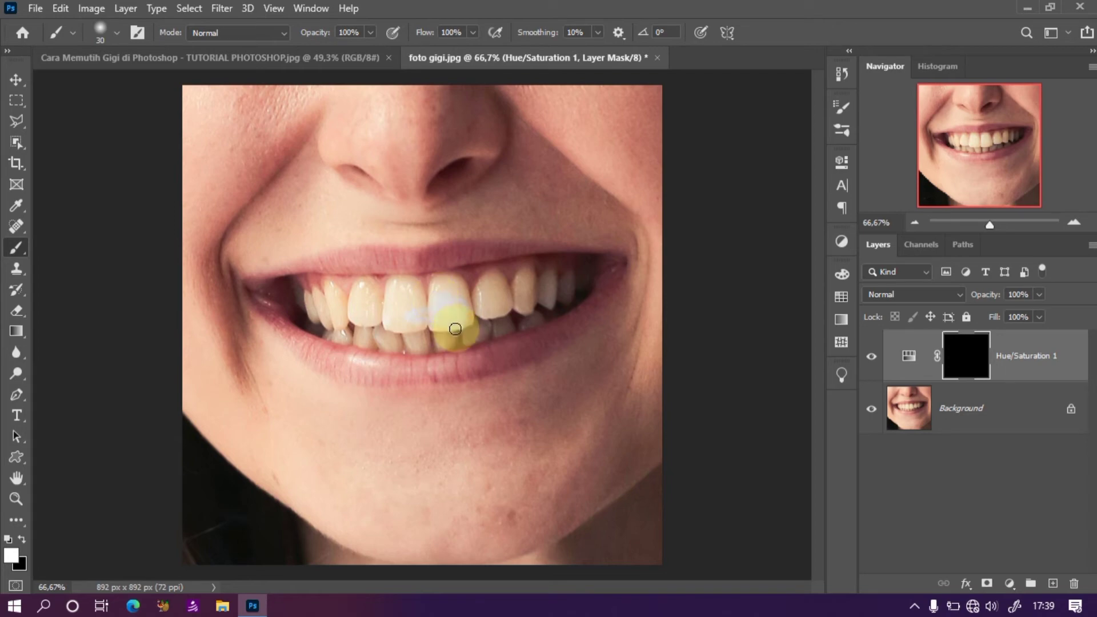
pyautogui.press(']')
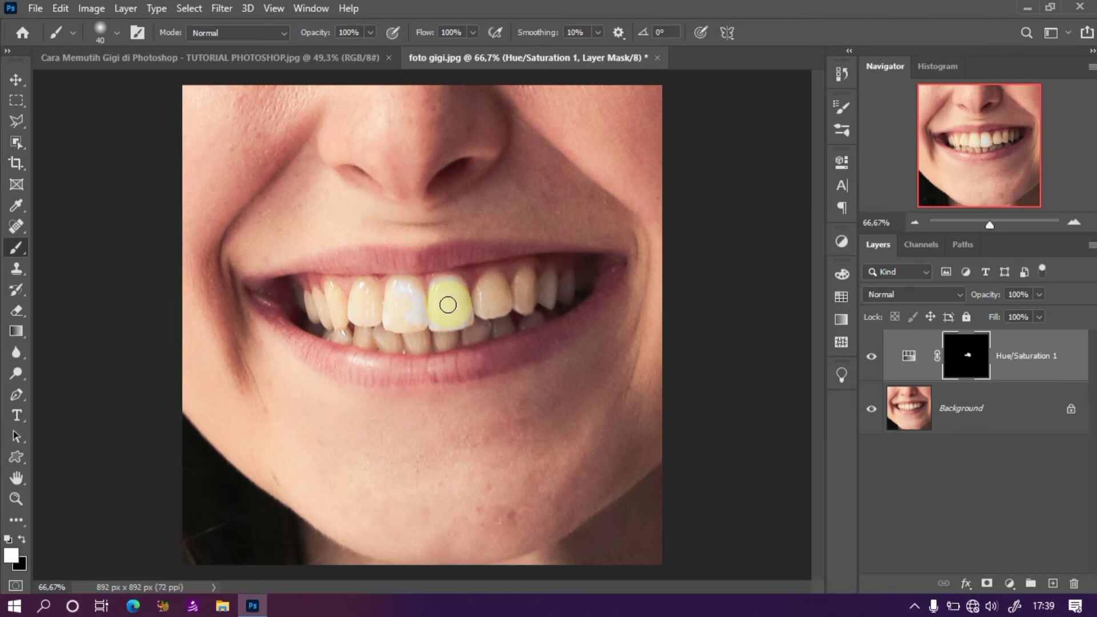
pyautogui.moveTo(448, 304); pyautogui.dragTo(454, 334)
pyautogui.press(']')
pyautogui.press(']')
pyautogui.press(']')
pyautogui.moveTo(407, 302); pyautogui.dragTo(524, 280)
# - Paint white into the mask over the side upper teeth and the lower teeth
pyautogui.press('[')
pyautogui.press('[')
pyautogui.press('[')
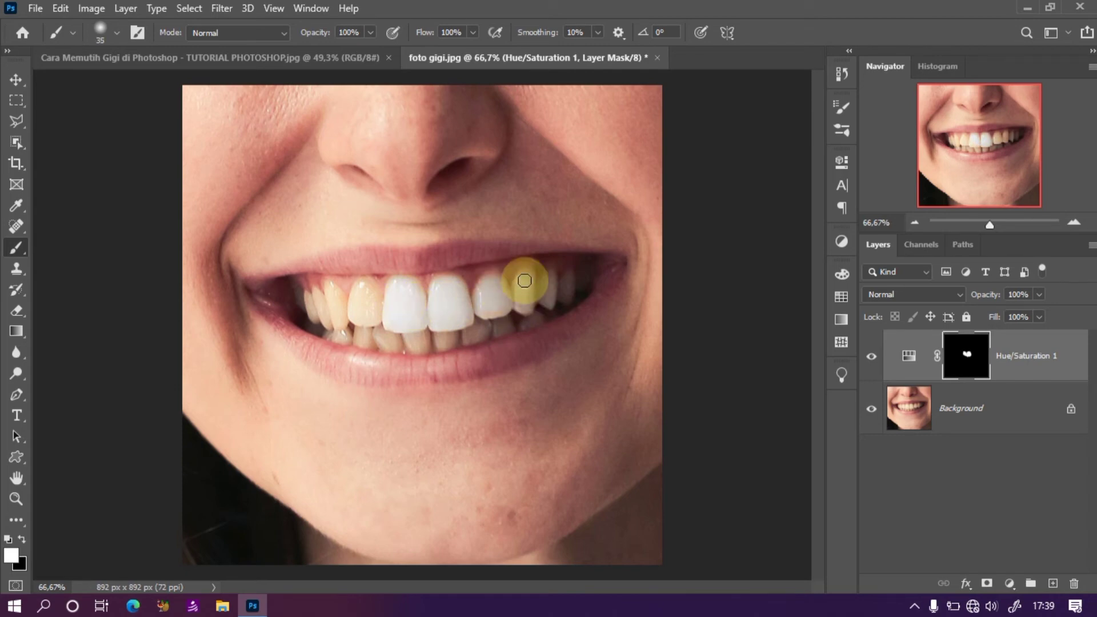
pyautogui.moveTo(525, 280); pyautogui.dragTo(526, 286)
pyautogui.press(']')
pyautogui.press(']')
pyautogui.press(']')
pyautogui.moveTo(366, 300); pyautogui.dragTo(358, 311)
pyautogui.press('[')
pyautogui.press('[')
pyautogui.press('[')
pyautogui.press('[')
pyautogui.moveTo(343, 331); pyautogui.dragTo(350, 335)
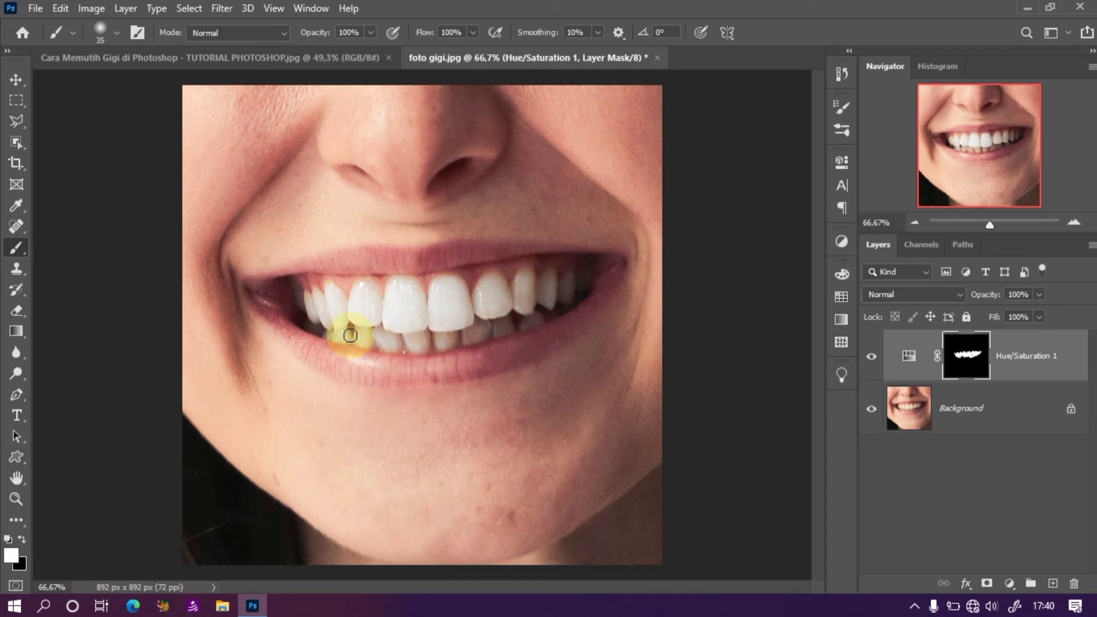
pyautogui.moveTo(350, 335); pyautogui.dragTo(613, 279)
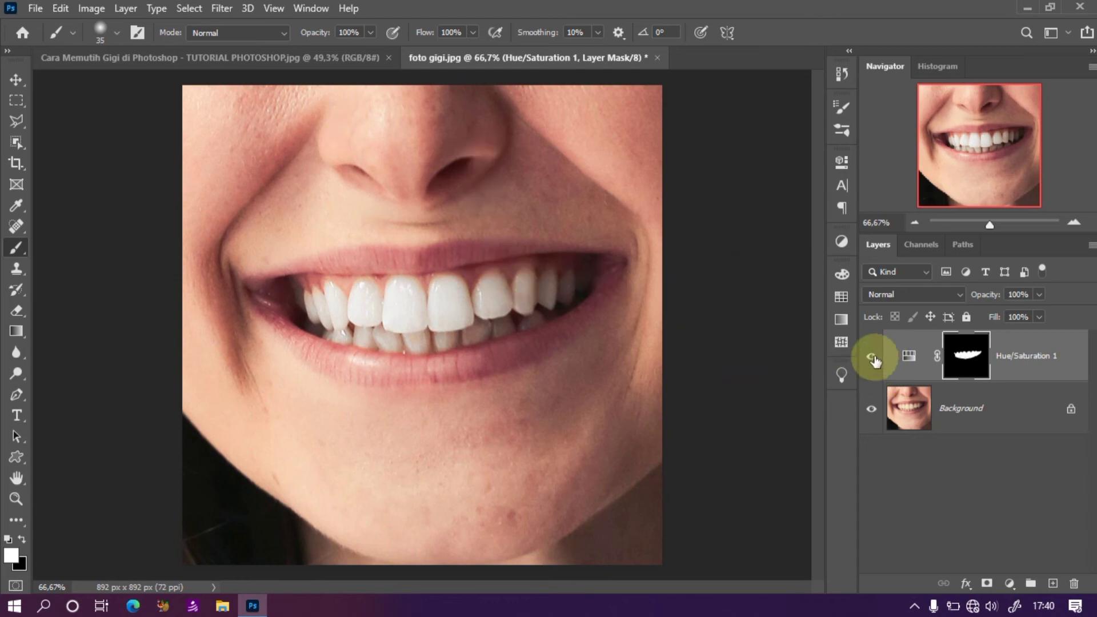
pyautogui.click(872, 360)
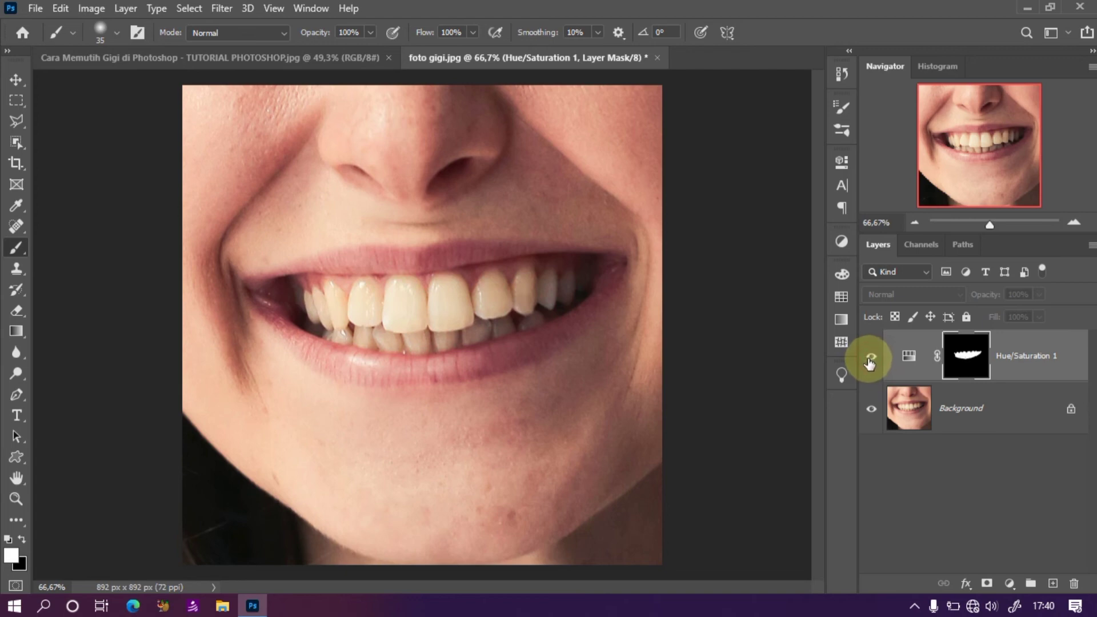
pyautogui.click(870, 360)
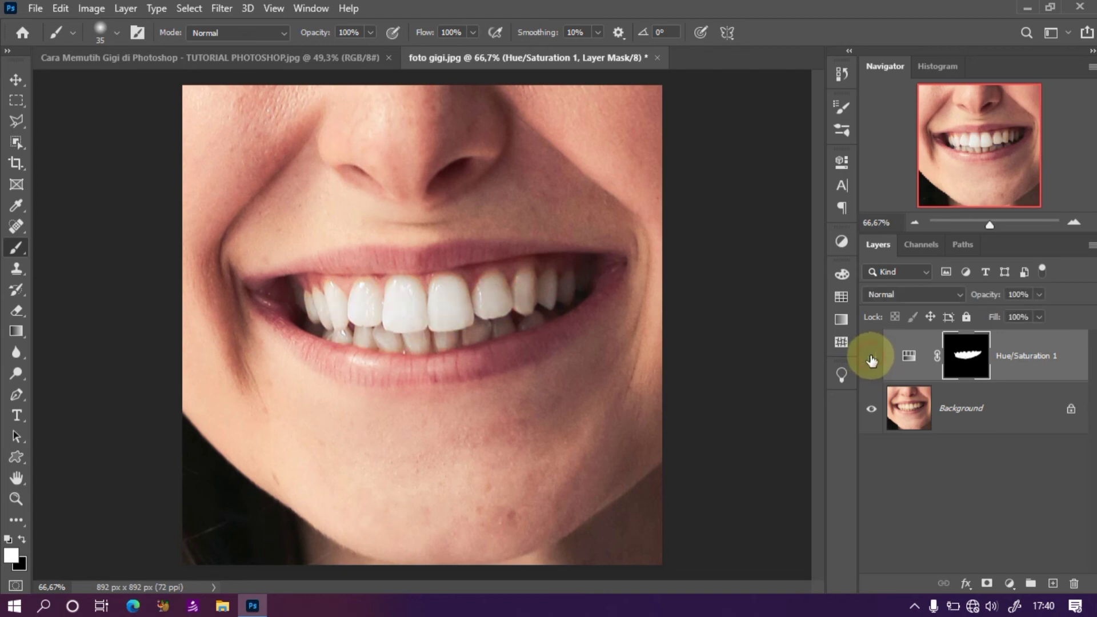
pyautogui.click(870, 361)
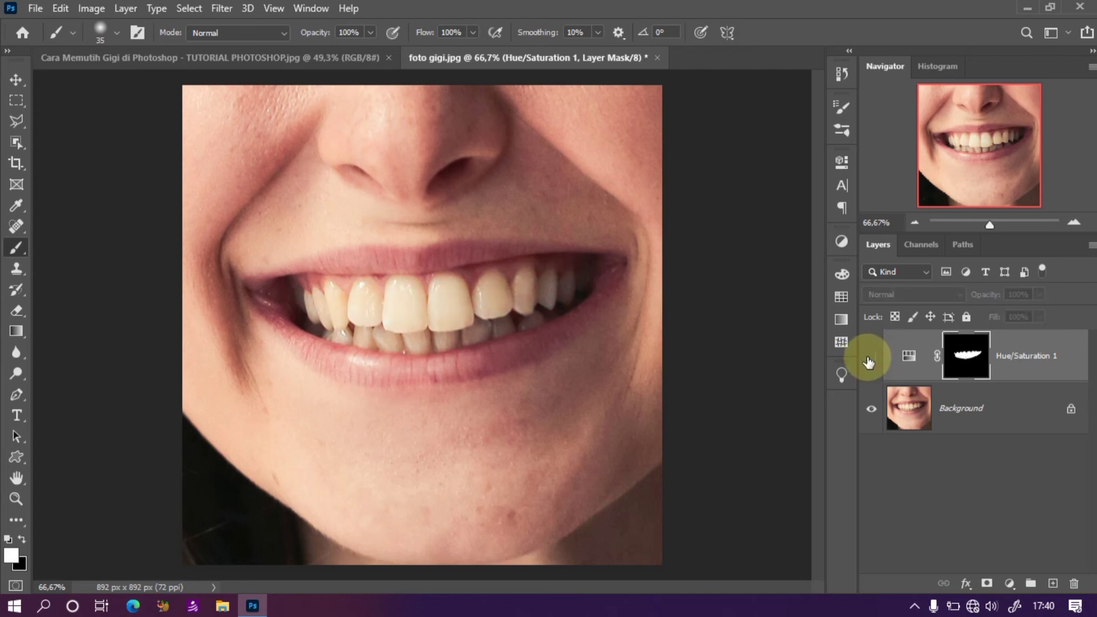
pyautogui.click(870, 361)
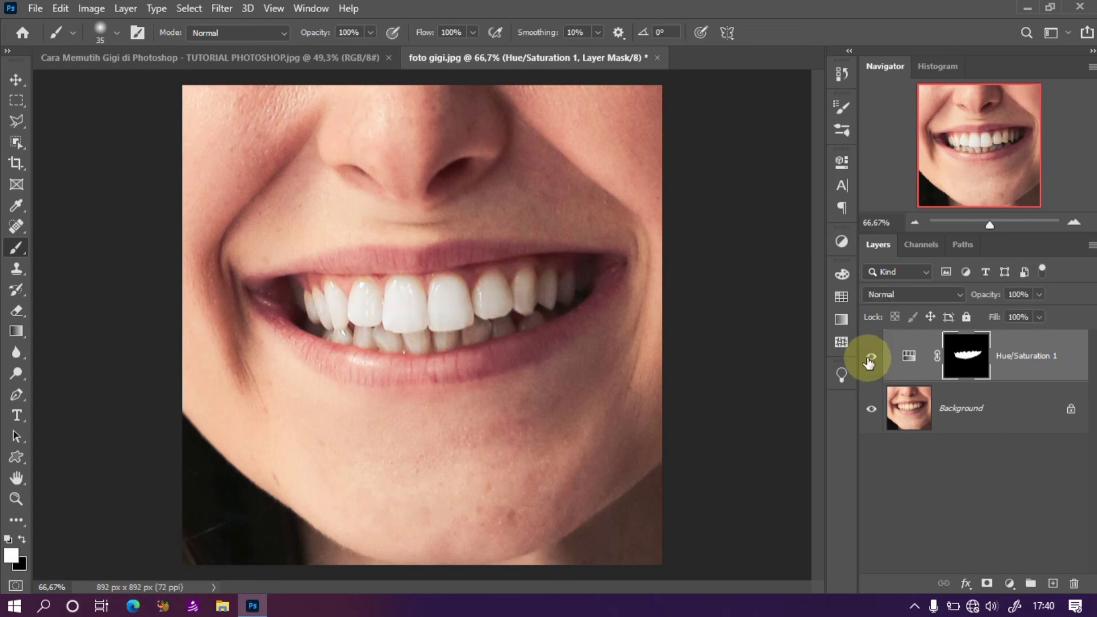
pyautogui.click(869, 360)
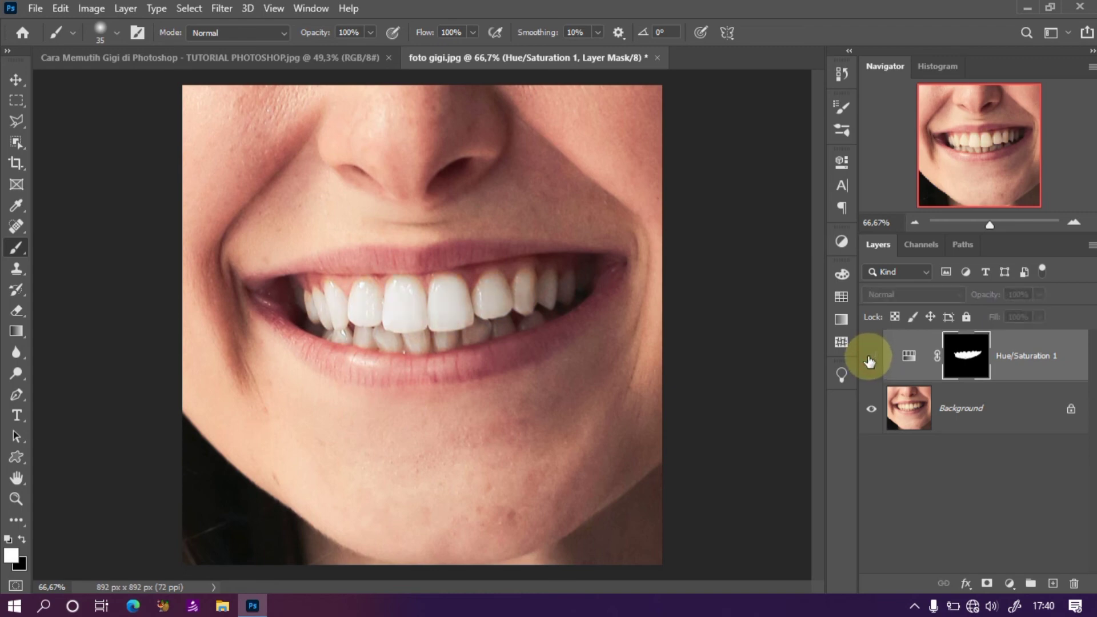
pyautogui.click(869, 360)
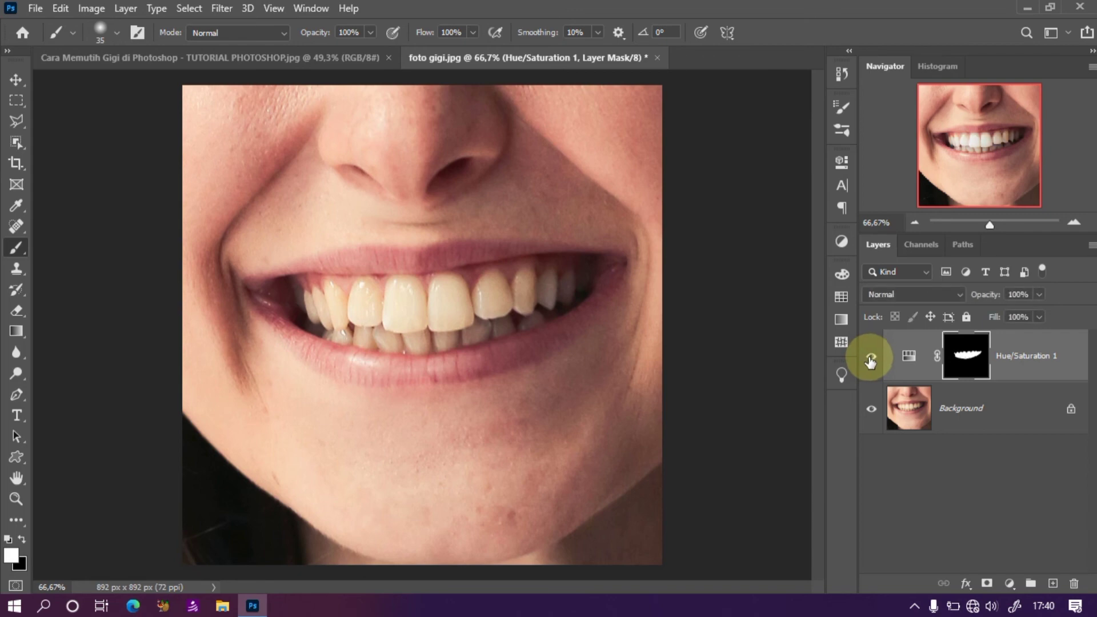